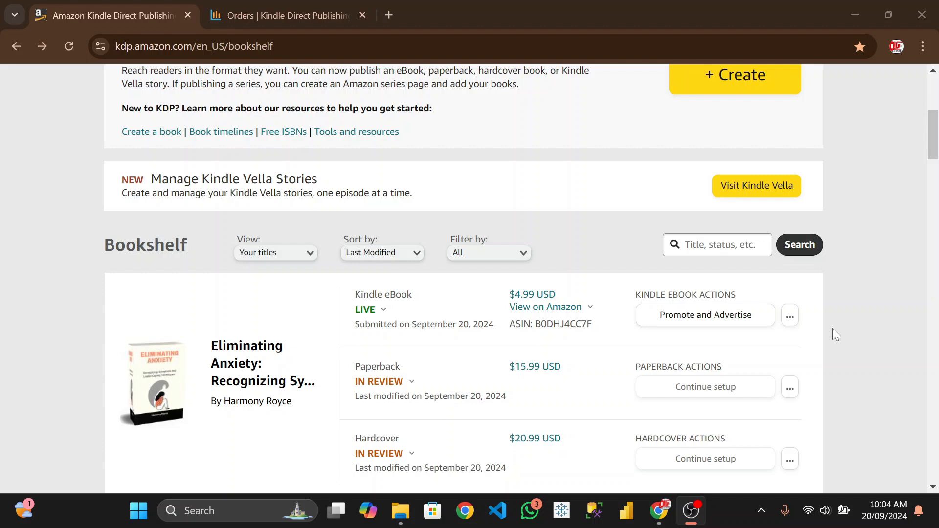
Open the promotion and advertising page for the Eliminating Anxiety Kindle eBook from the bookshelf
left_click(661, 513)
scroll(419, 287, "down", 4)
scroll(404, 287, "up", 3)
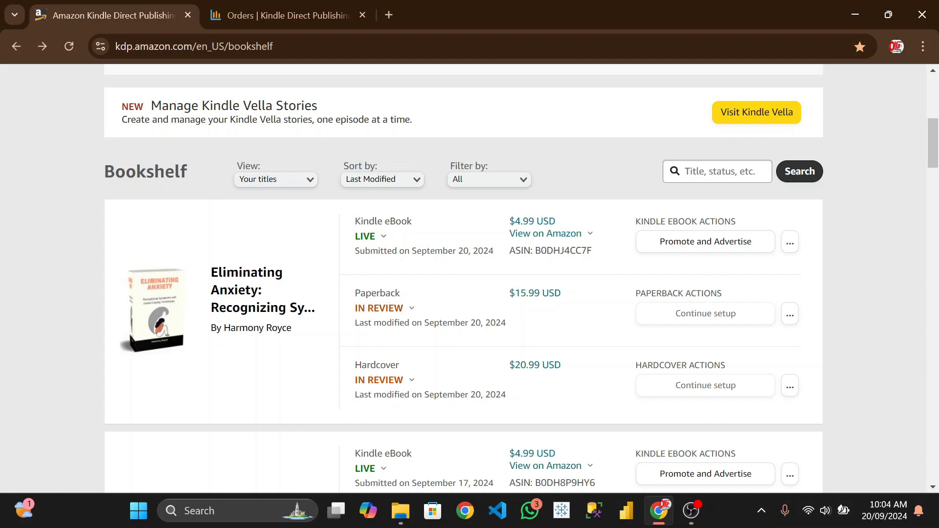
left_click(790, 243)
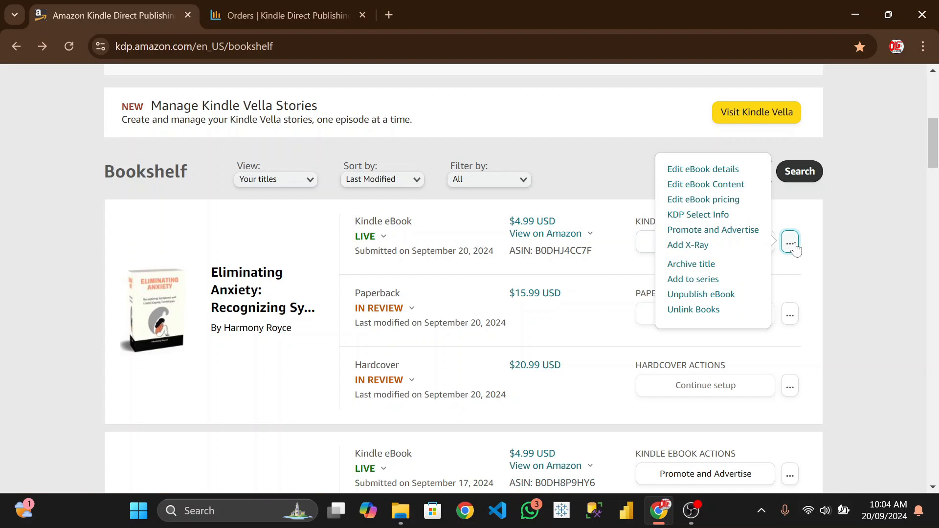
left_click(617, 207)
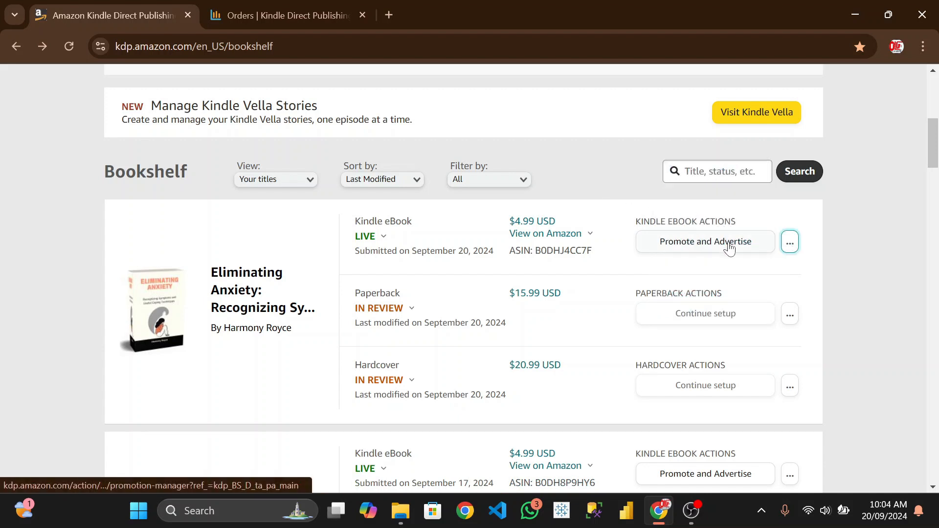
left_click(708, 245)
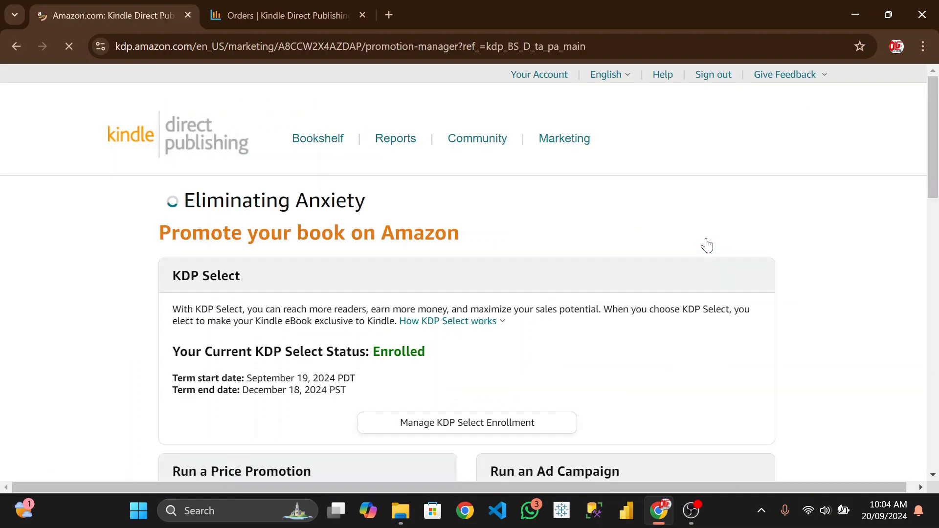
Examine the KDP Select enrollment status and the descriptions of the Free Book Promotion and Kindle Countdown Deal options
scroll(530, 264, "down", 1)
scroll(333, 209, "down", 2)
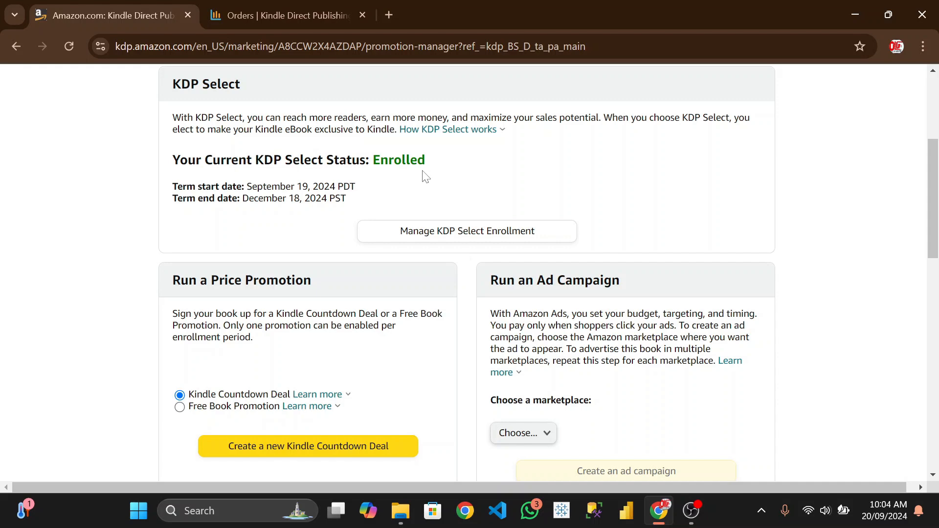
scroll(424, 176, "down", 2)
scroll(394, 210, "up", 1)
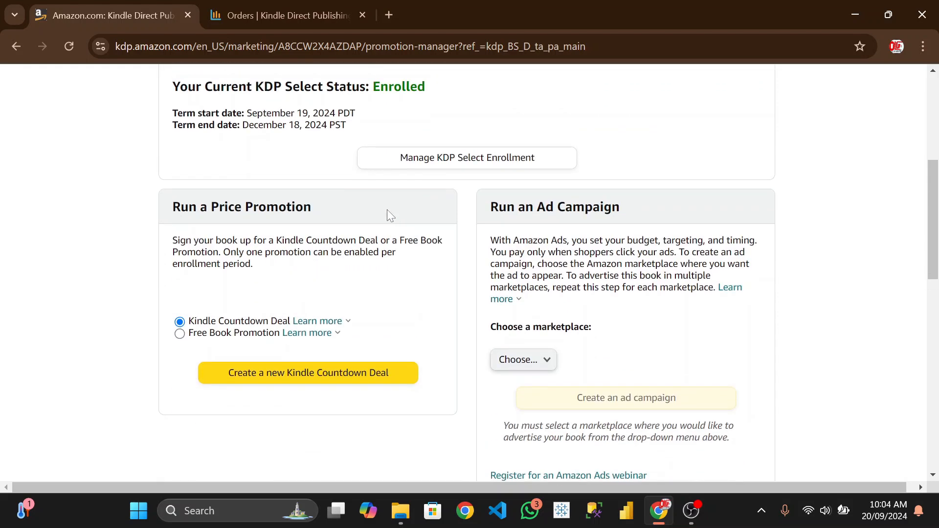
scroll(396, 218, "up", 1)
scroll(403, 225, "down", 2)
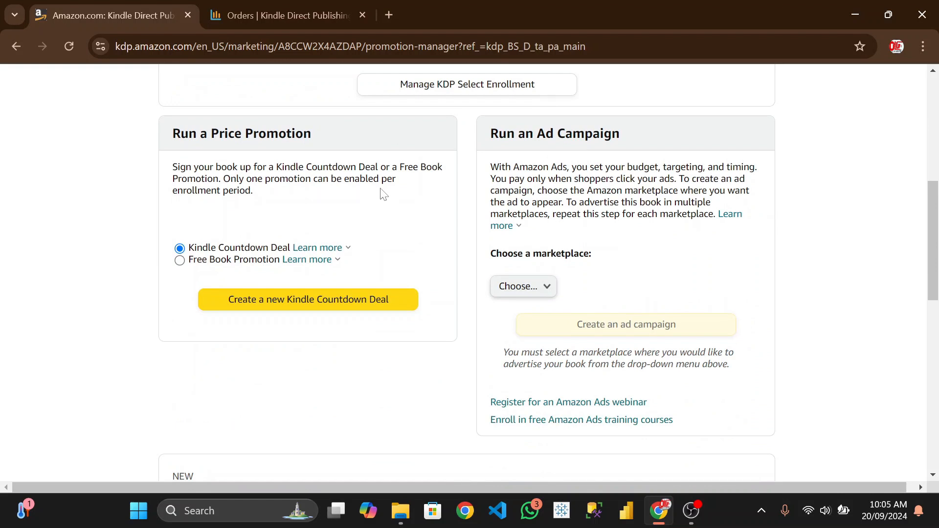
scroll(275, 209, "up", 2)
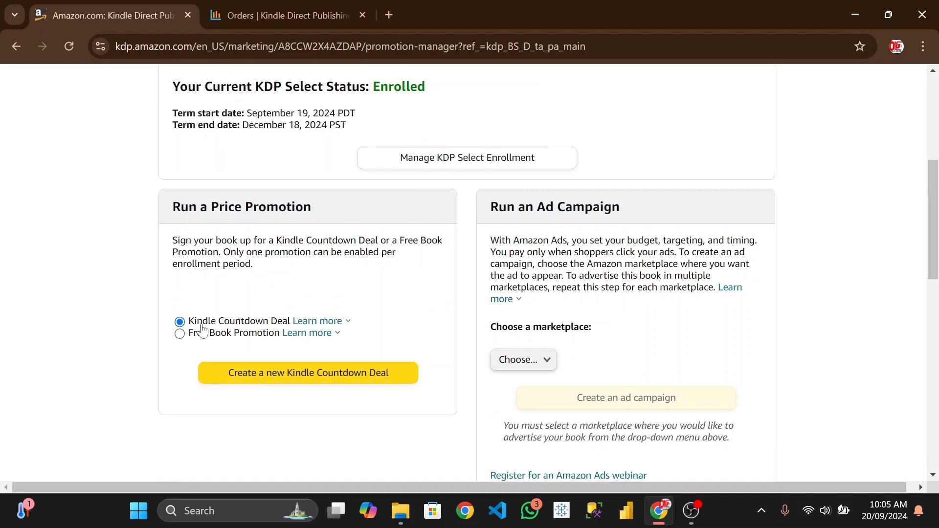
left_click(304, 335)
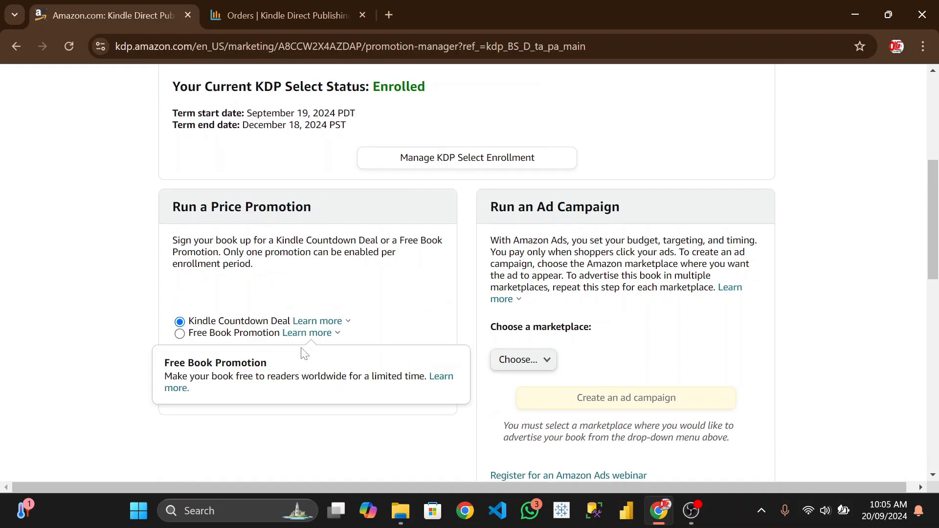
left_click(348, 324)
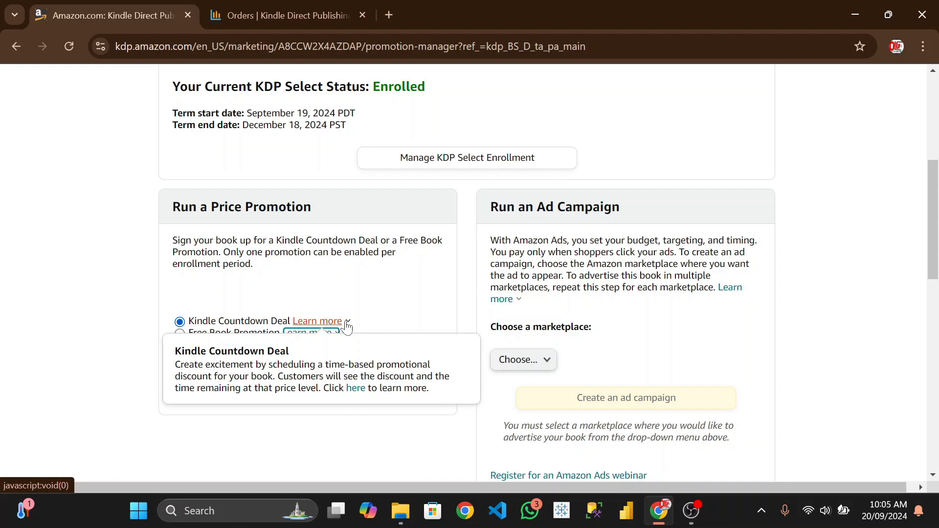
Open a new Kindle Countdown Deal, examine its scheduling options and selectable end dates, and return to the promotion options
left_click(366, 383)
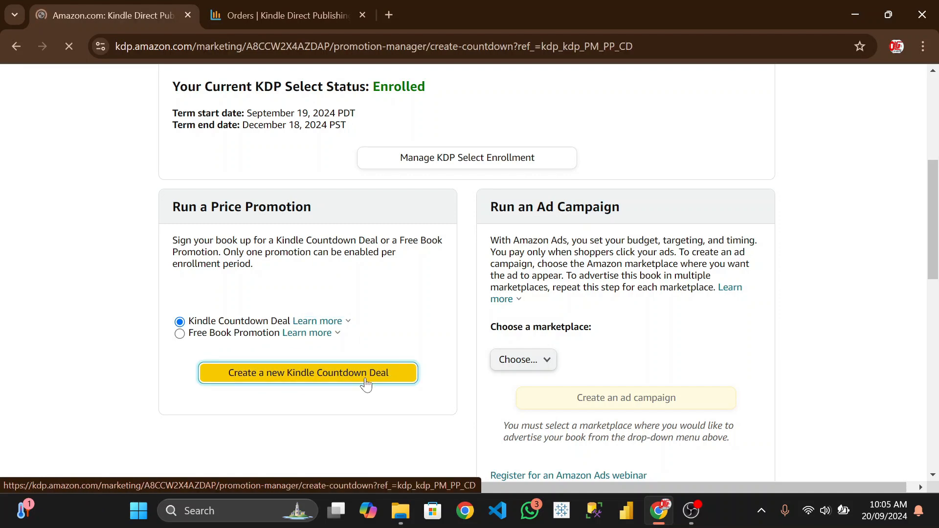
scroll(230, 368, "down", 4)
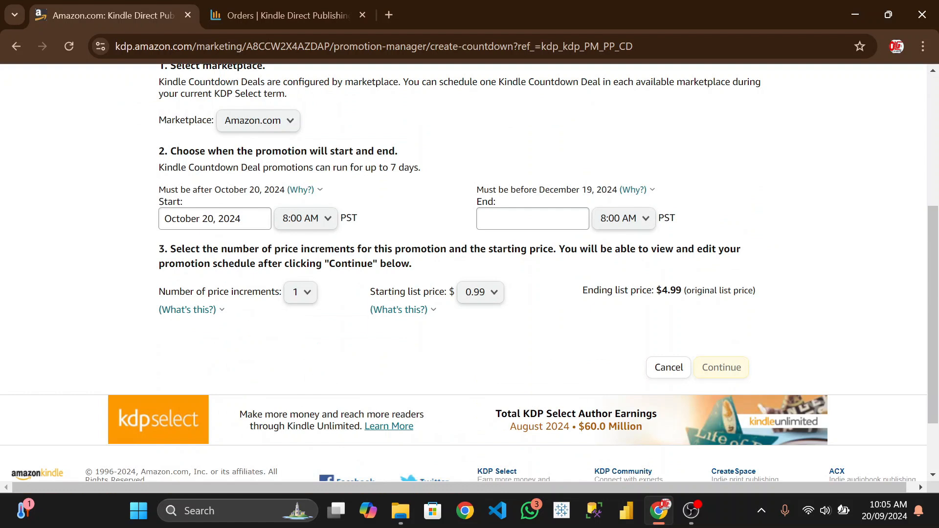
left_click(533, 219)
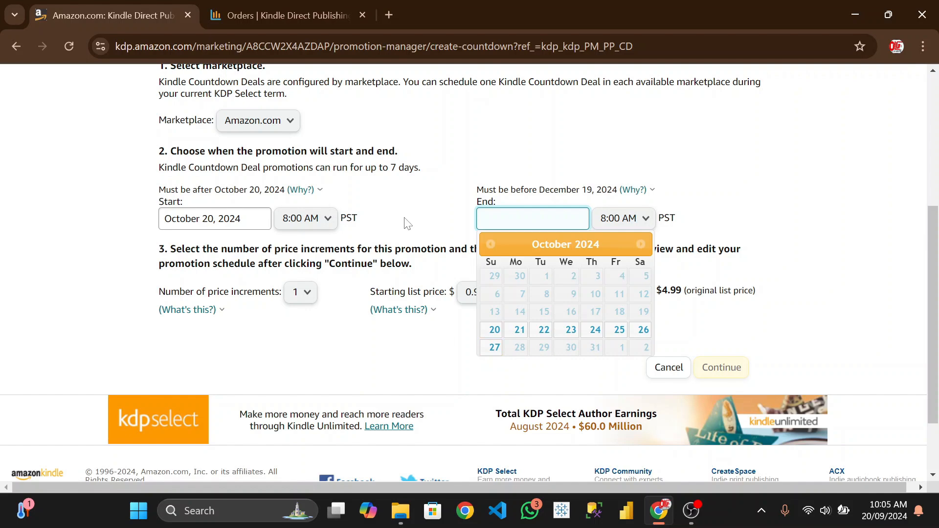
scroll(391, 203, "up", 5)
scroll(396, 215, "down", 4)
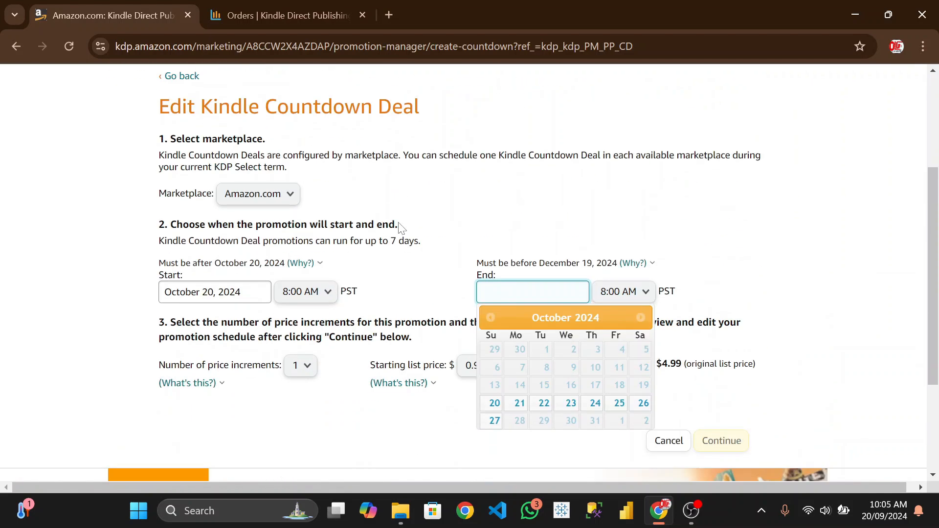
scroll(404, 227, "up", 1)
scroll(404, 227, "up", 3)
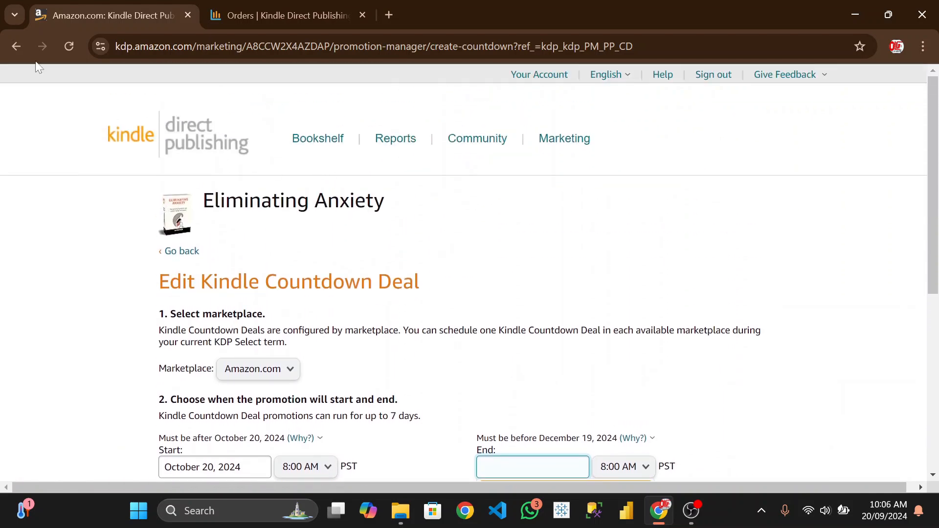
left_click(16, 47)
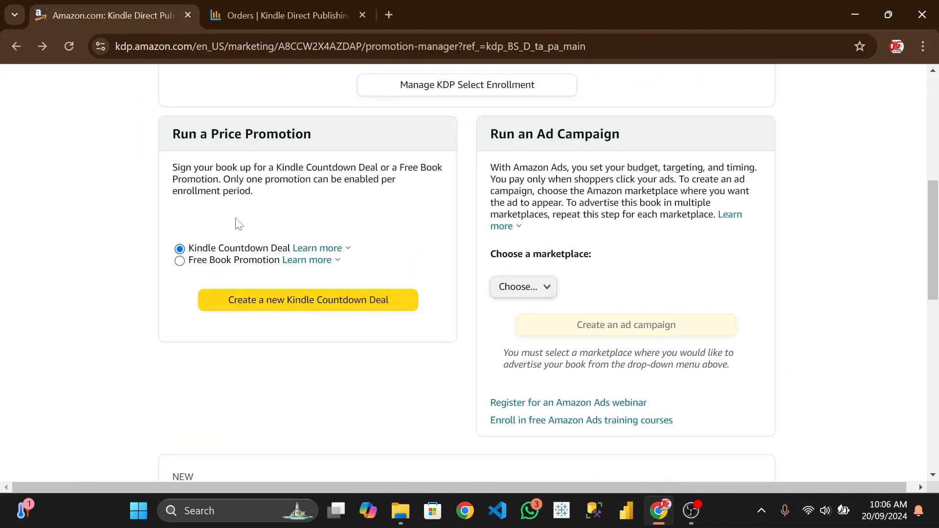
Choose Free Book Promotion as the price promotion type and start creating a new one
left_click(181, 263)
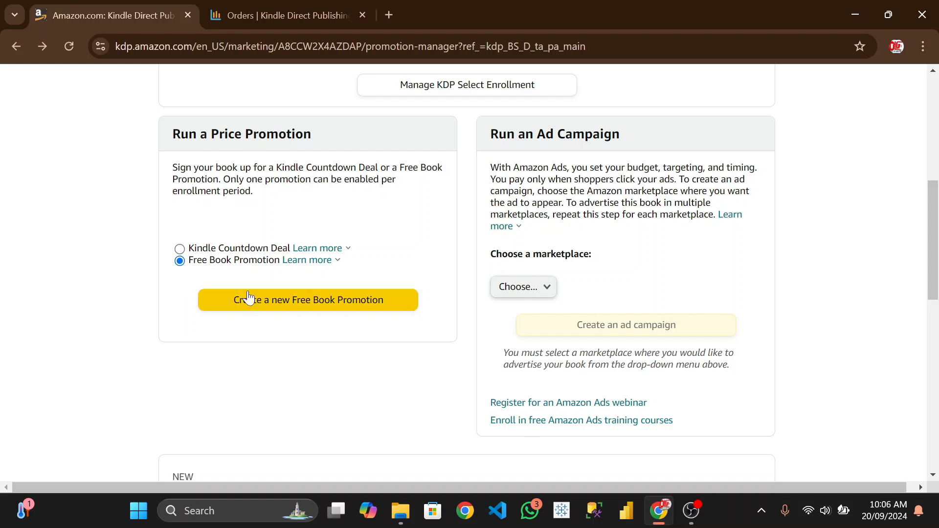
left_click(266, 304)
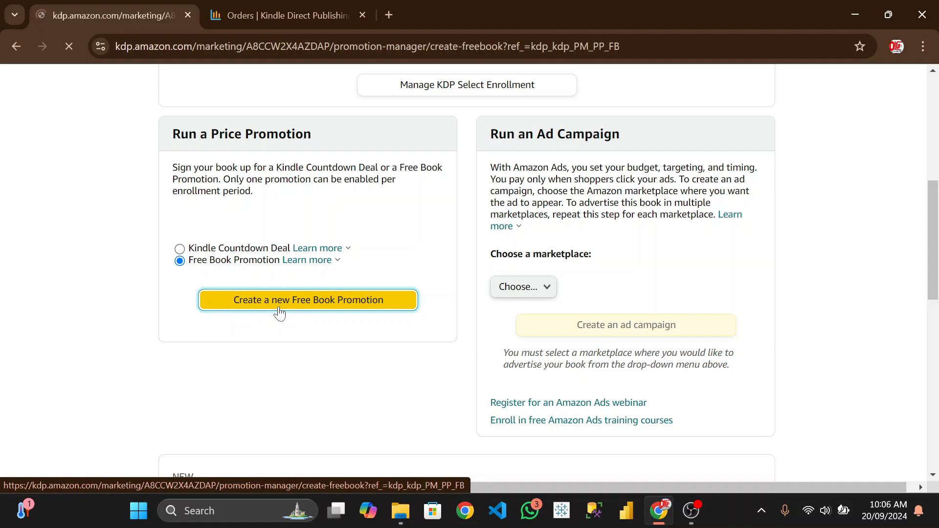
scroll(318, 306, "down", 2)
scroll(318, 306, "up", 2)
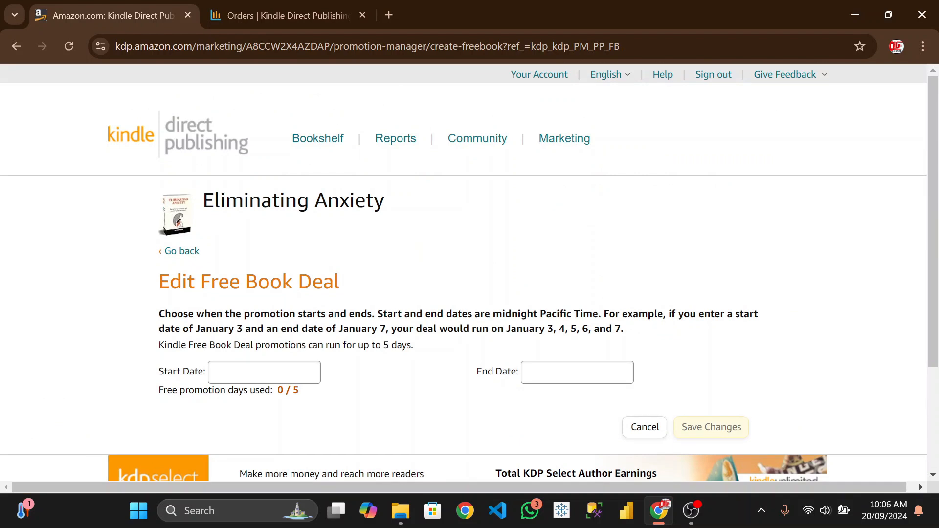
Set the free book deal from September 21, 2024 to September 25, 2024, and return to the promotion options without saving
left_click(264, 372)
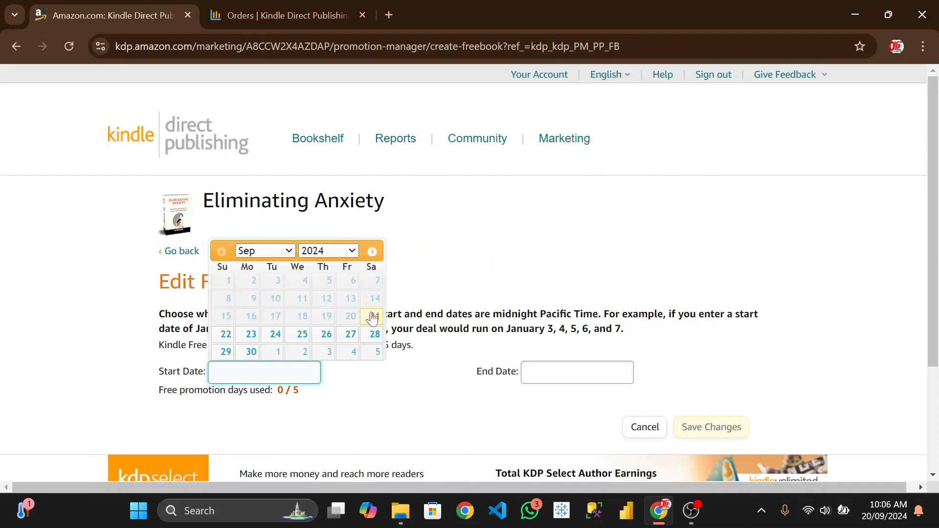
left_click(373, 317)
left_click(530, 367)
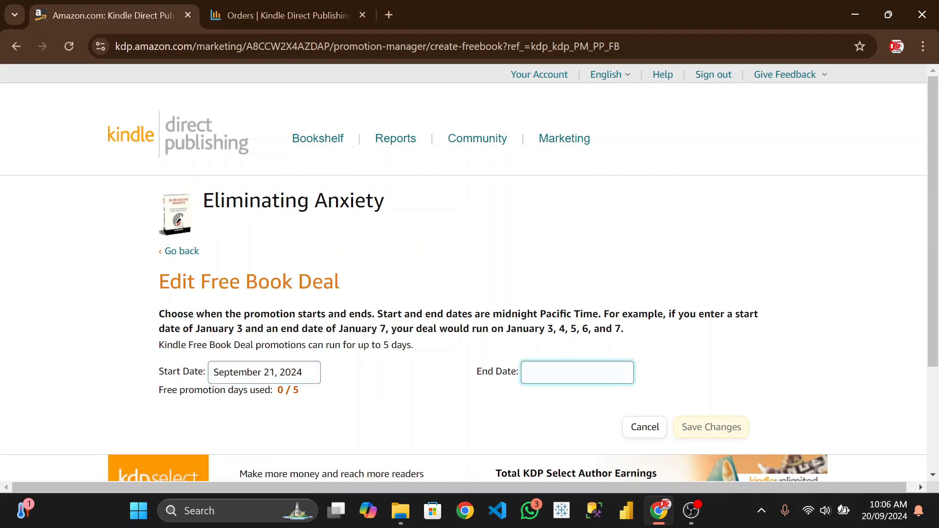
left_click(612, 332)
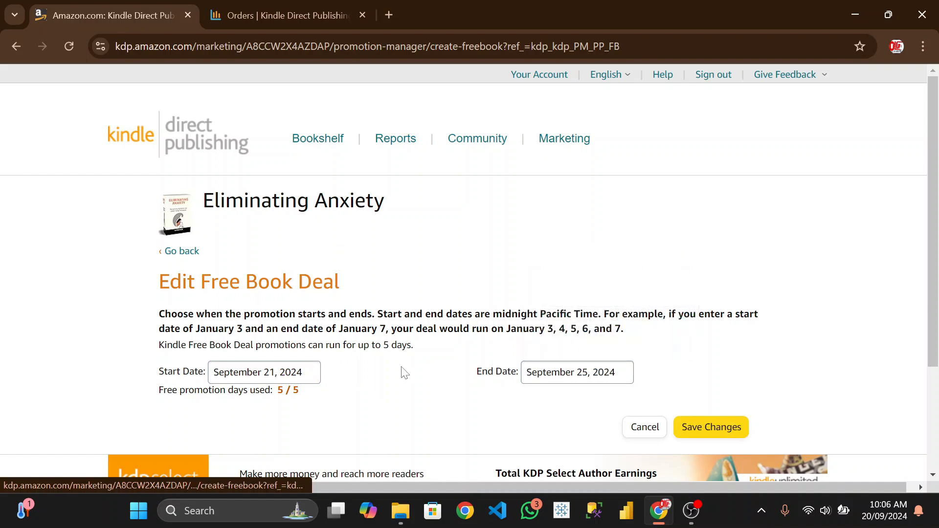
scroll(403, 372, "down", 3)
scroll(444, 300, "up", 3)
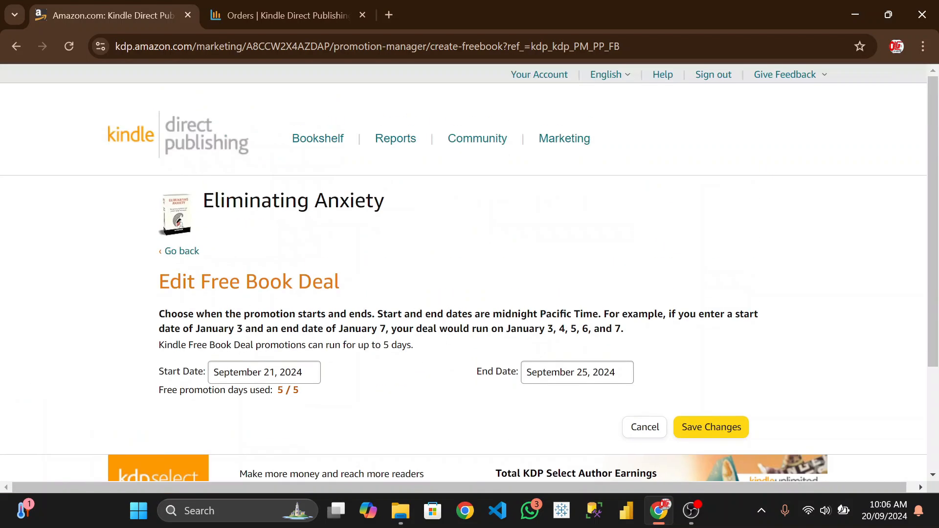
scroll(424, 324, "down", 2)
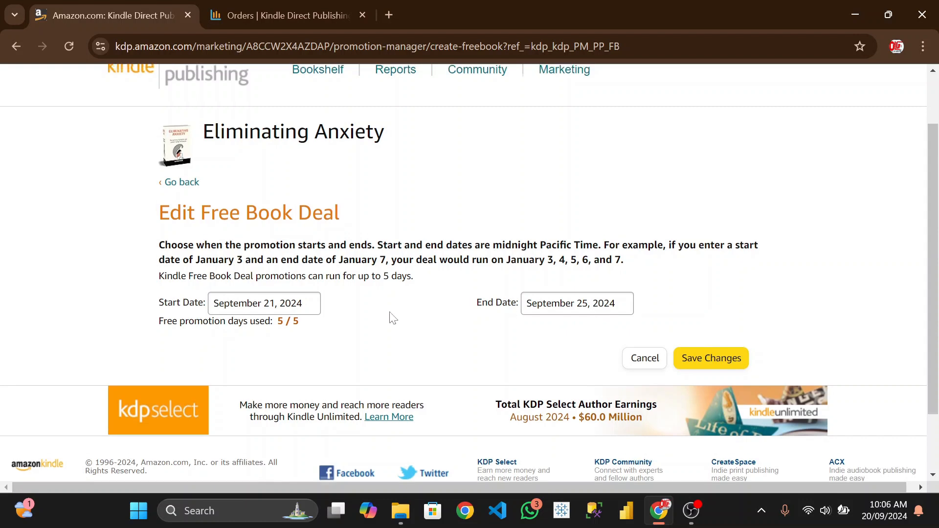
scroll(388, 319, "up", 2)
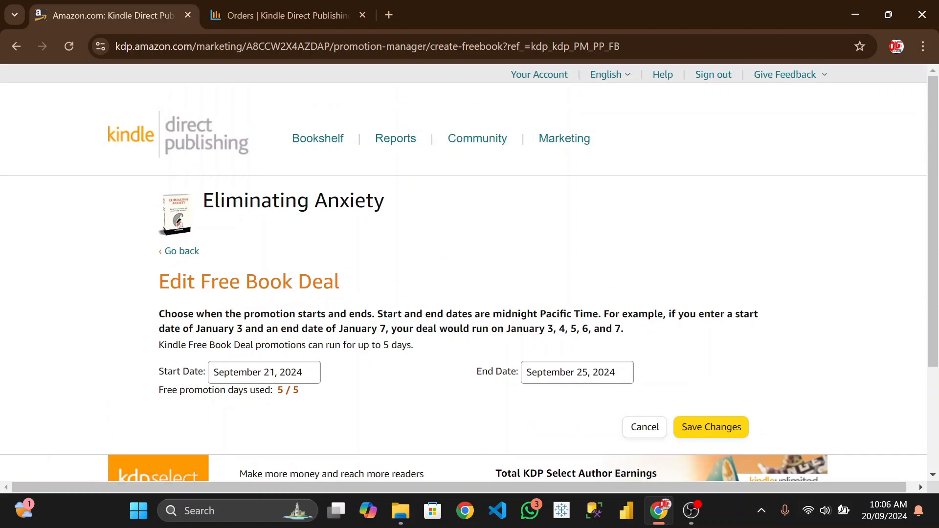
left_click(21, 44)
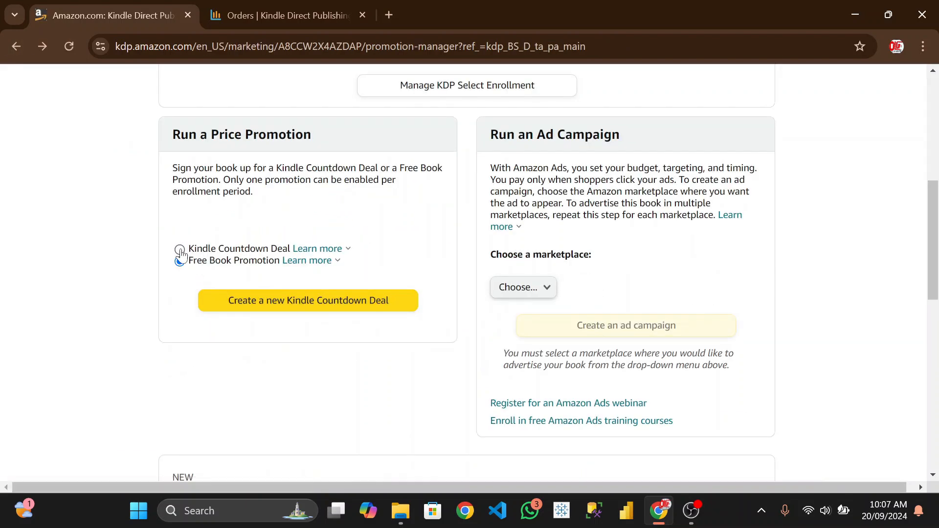
Try a new Kindle Countdown Deal with an end date of October 27, 2024, and return to the promotion options without continuing
left_click(179, 250)
left_click(312, 302)
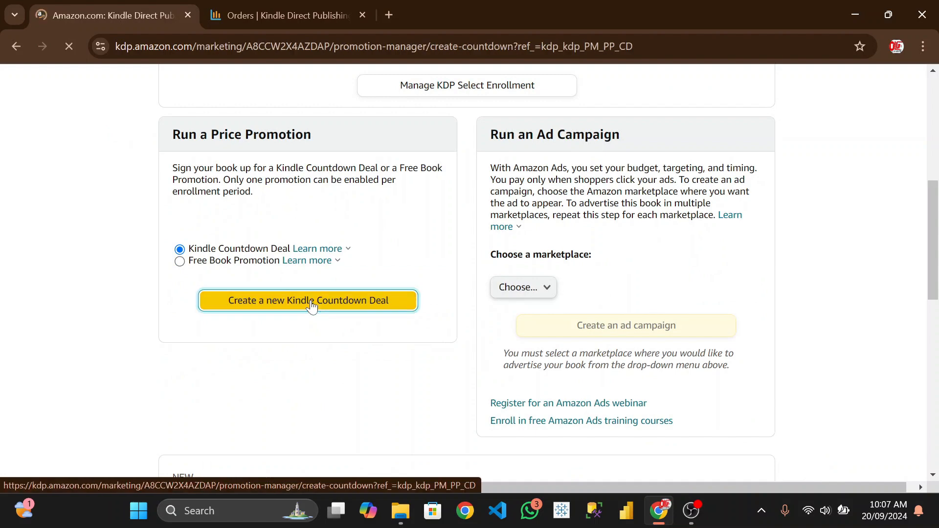
scroll(333, 302, "down", 3)
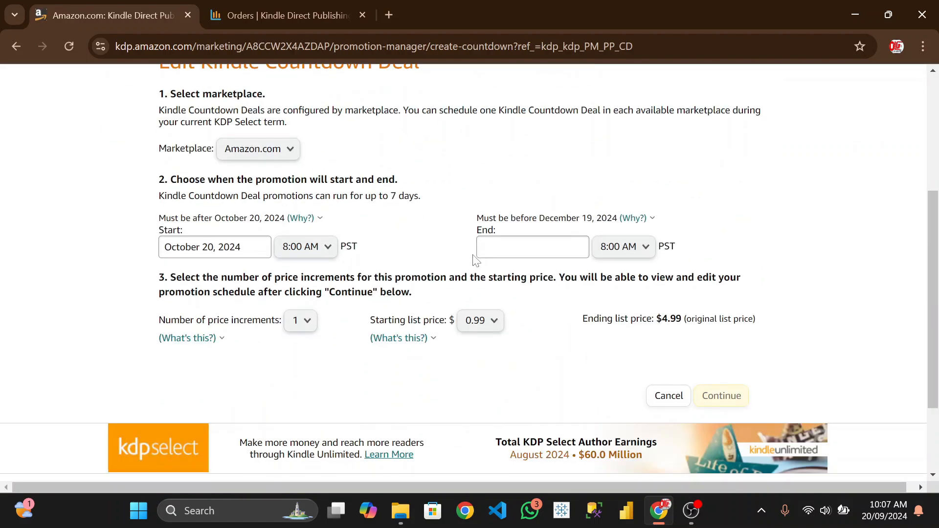
left_click(490, 249)
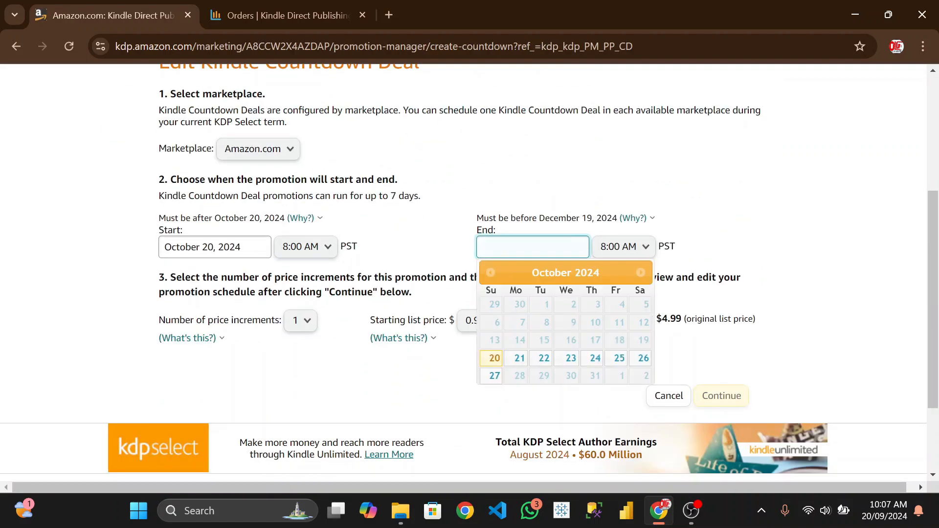
left_click(494, 376)
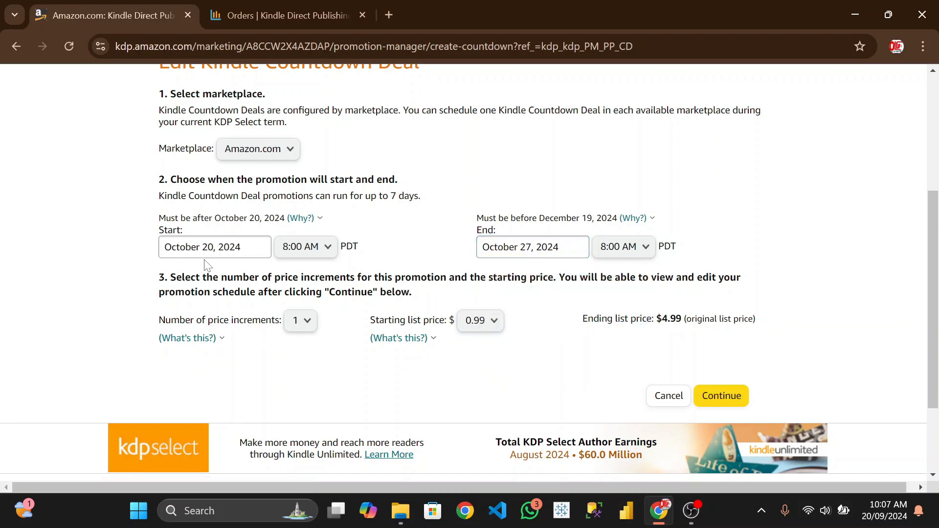
scroll(248, 272, "up", 3)
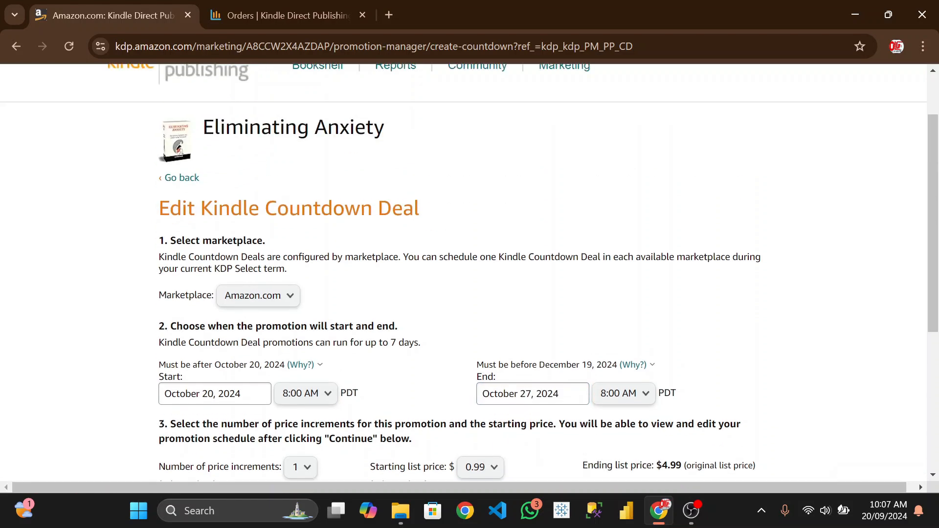
scroll(304, 278, "down", 2)
scroll(303, 277, "up", 3)
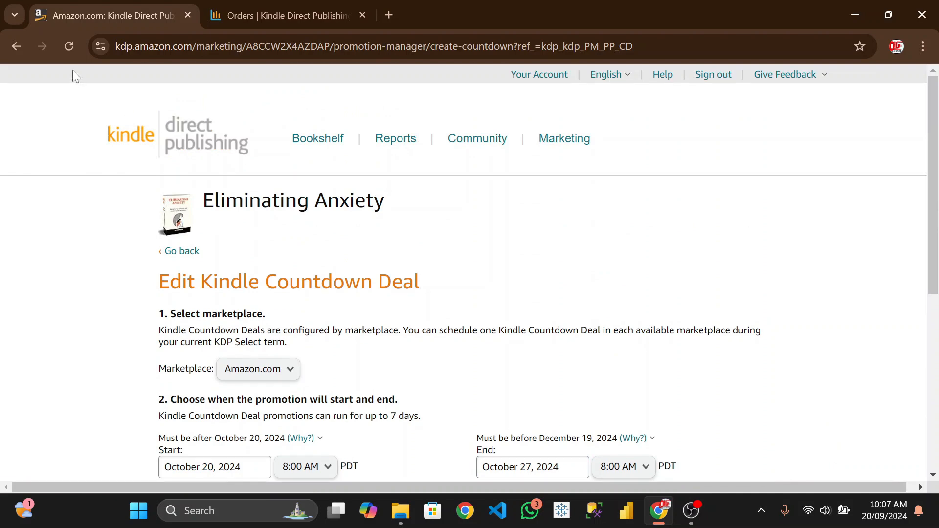
left_click(25, 45)
Choose Free Book Promotion as the price promotion type and start creating a new one
scroll(304, 262, "down", 3)
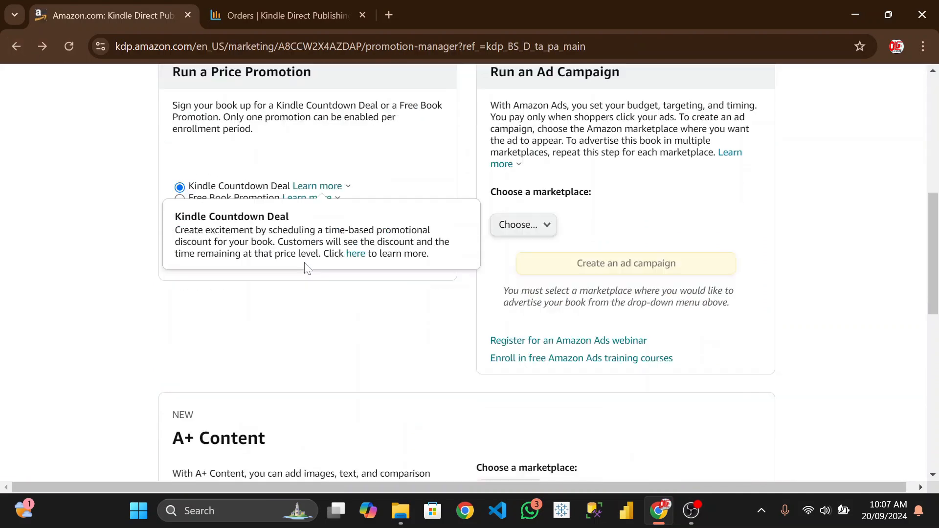
left_click(179, 114)
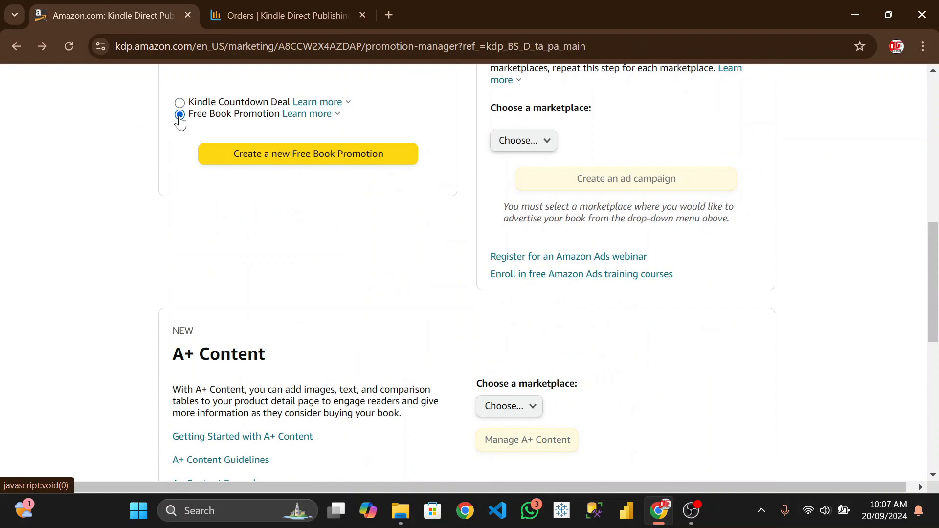
left_click(271, 160)
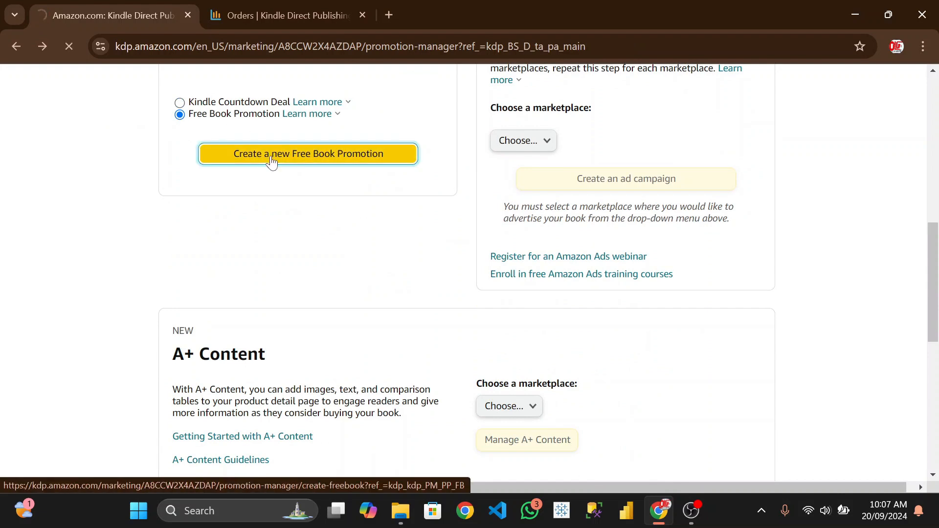
scroll(323, 239, "down", 1)
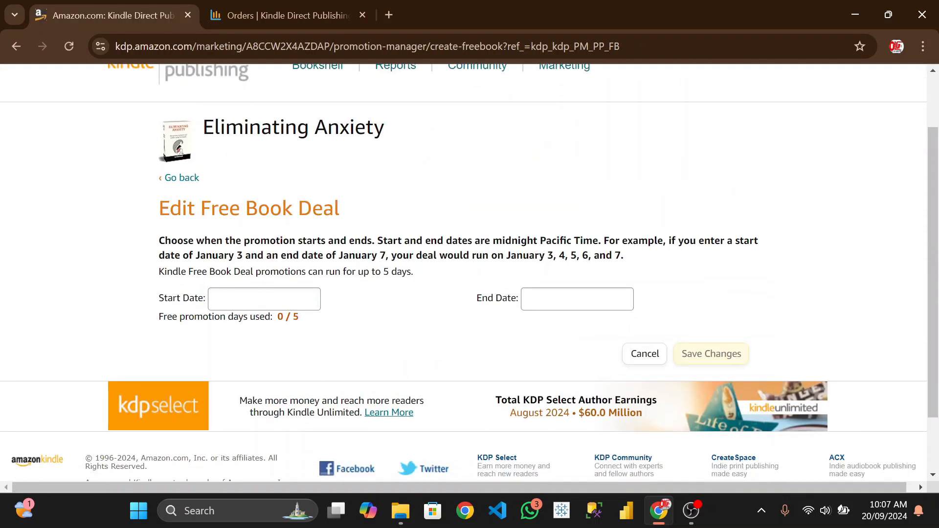
Schedule the free book deal from September 21, 2024 to September 25, 2024 and save the changes
left_click(264, 299)
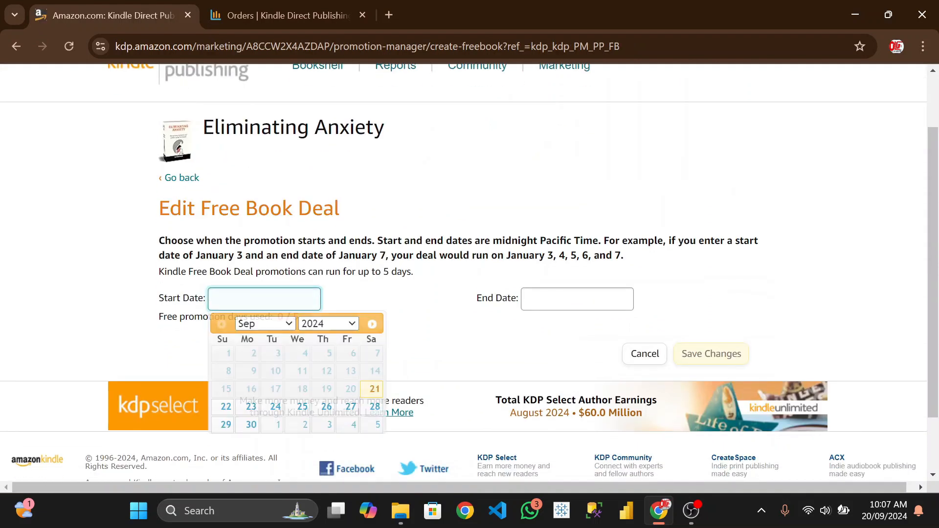
left_click(376, 389)
left_click(568, 300)
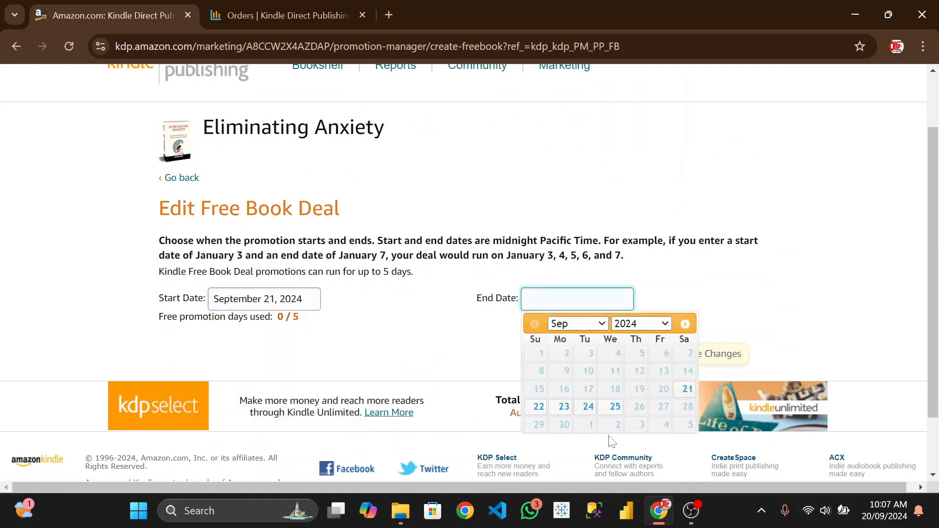
left_click(615, 407)
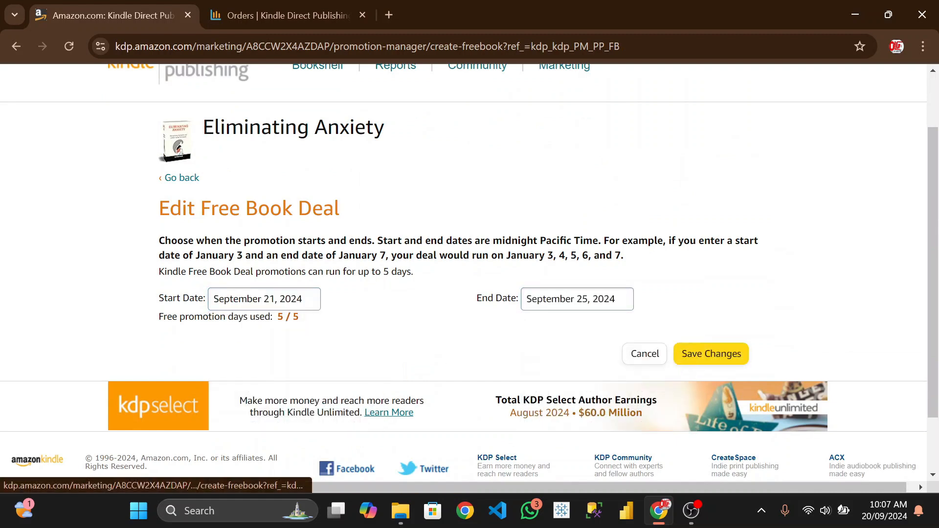
left_click(718, 358)
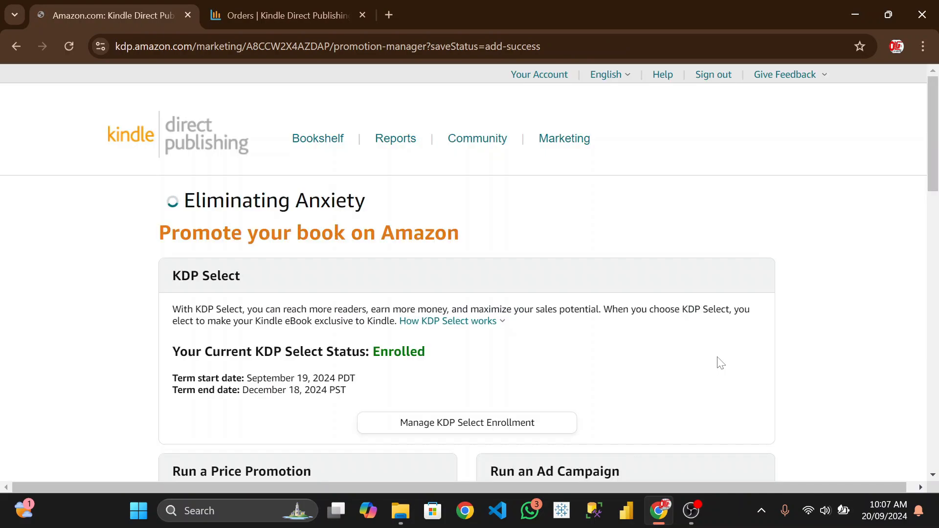
Review the KDP Select and price promotion sections for Eliminating Anxiety, and return to the Bookshelf
scroll(441, 331, "down", 5)
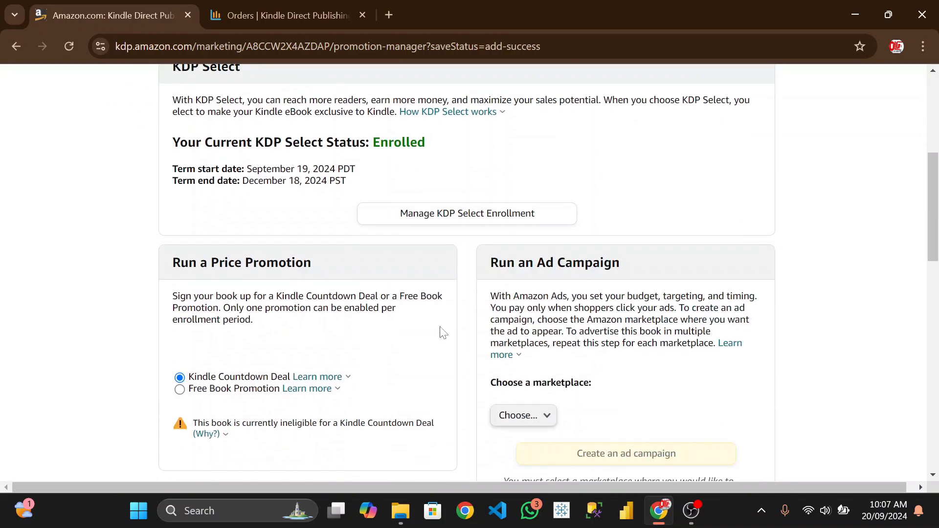
scroll(440, 331, "up", 5)
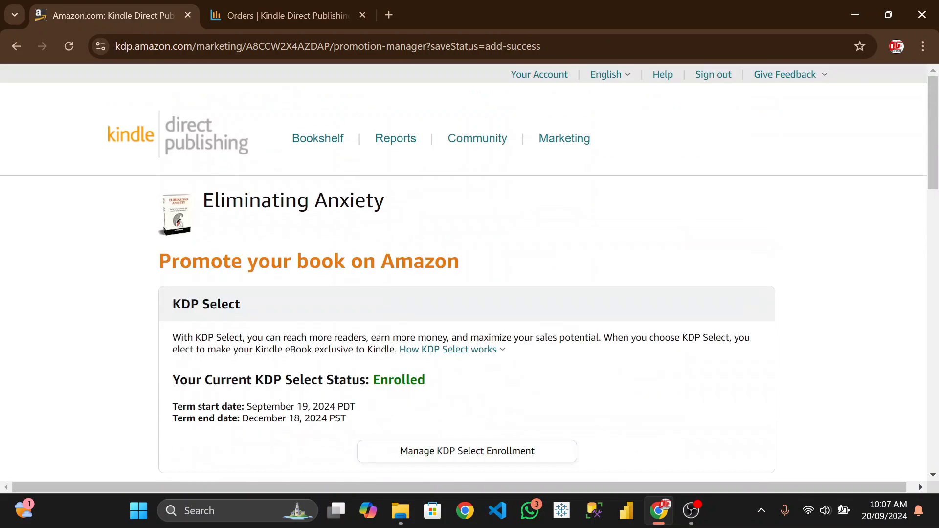
scroll(441, 264, "down", 2)
scroll(440, 264, "up", 2)
left_click(317, 142)
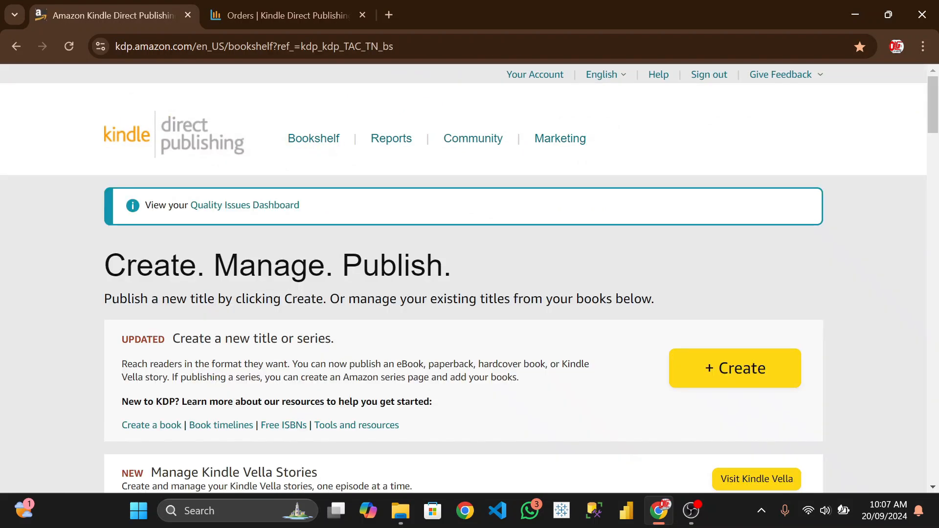
Reopen the promotion page of the Eliminating Anxiety Kindle eBook and examine the explanation of its Kindle Countdown Deal eligibility
scroll(333, 235, "down", 6)
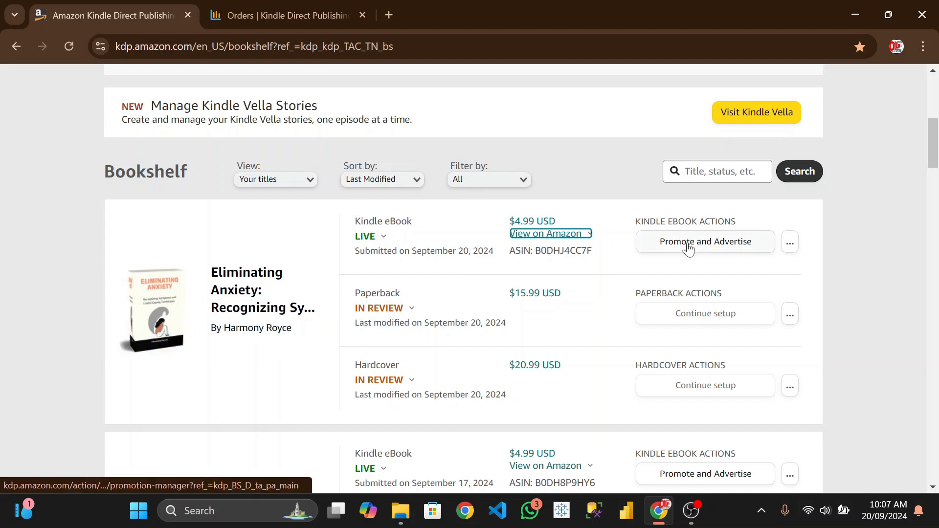
left_click(789, 249)
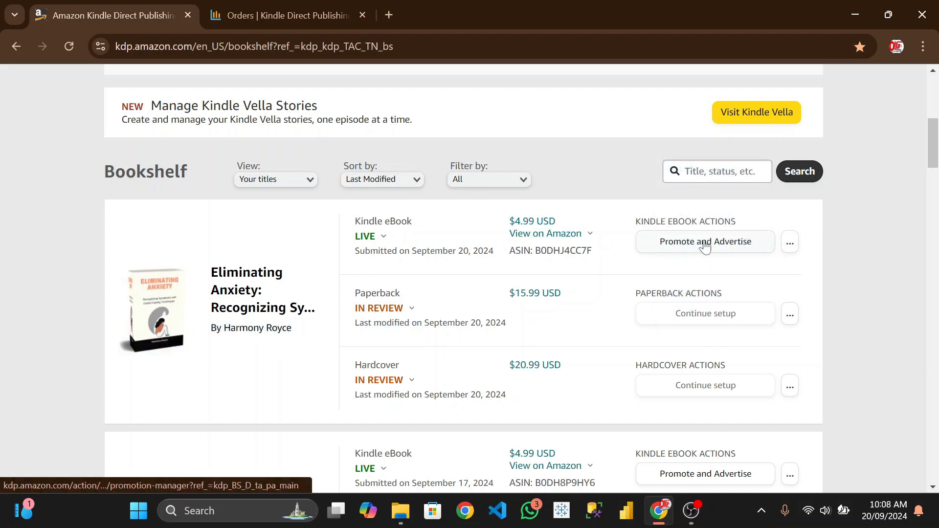
left_click(706, 246)
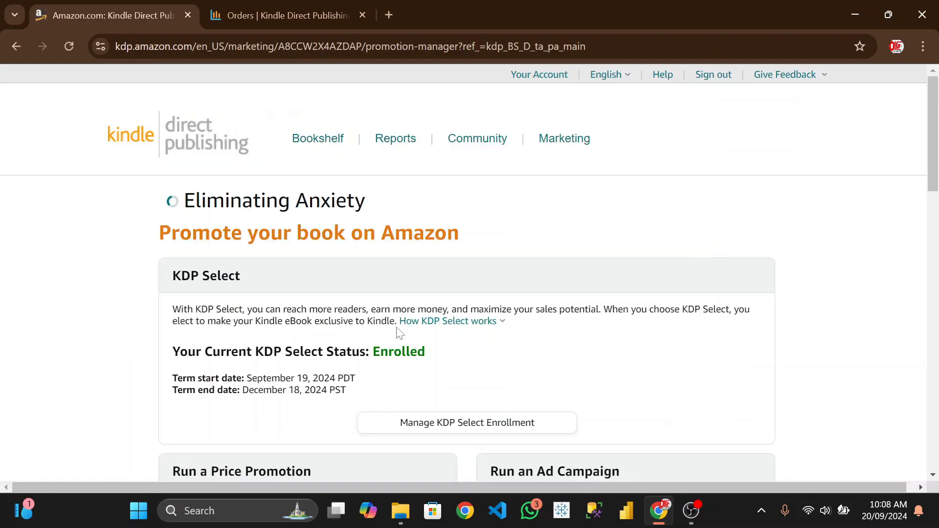
scroll(398, 338, "down", 10)
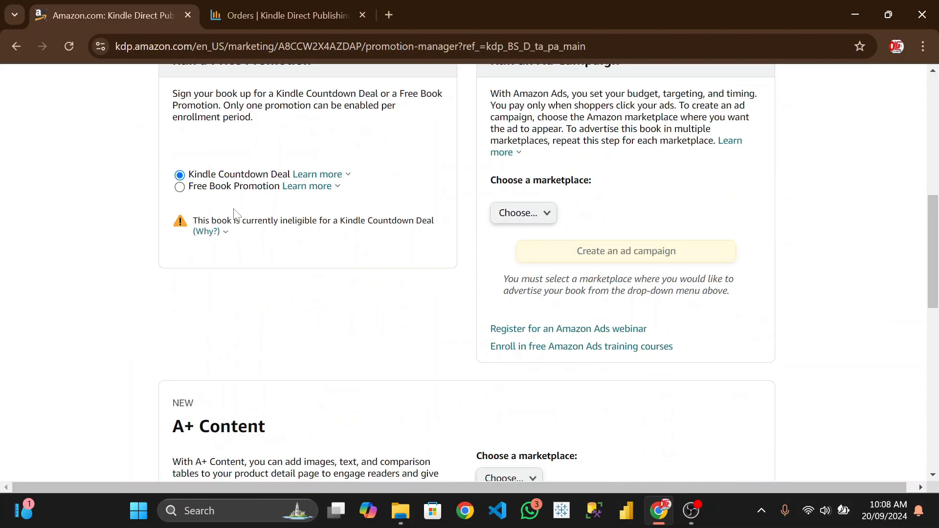
left_click(216, 231)
key("Escape")
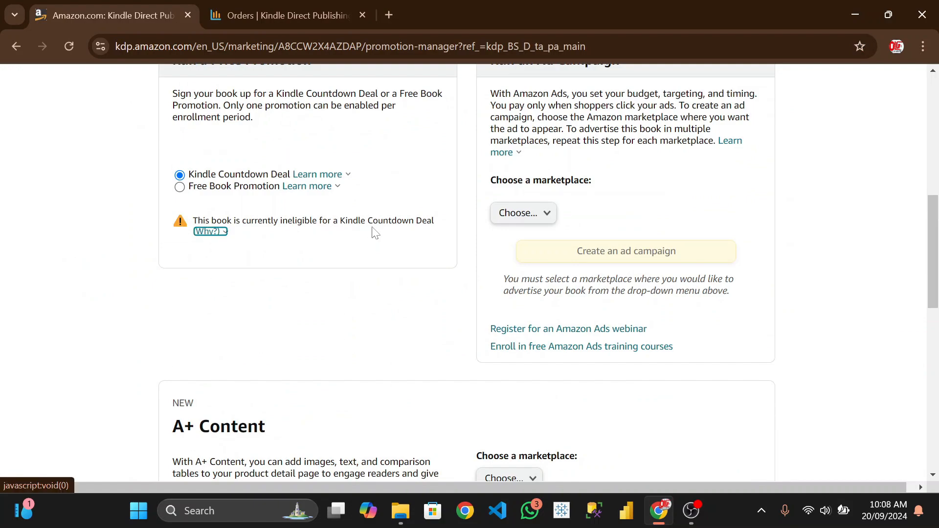
scroll(327, 307, "up", 6)
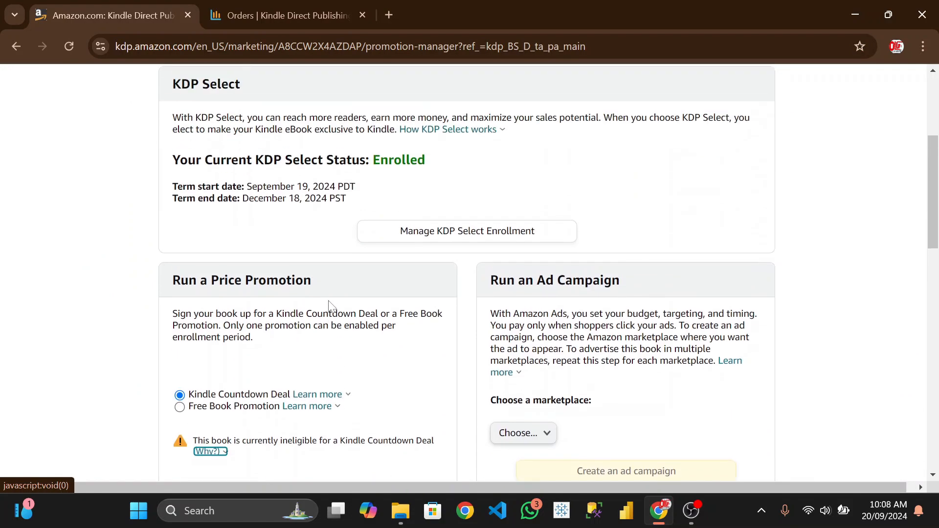
scroll(332, 309, "down", 7)
scroll(332, 312, "up", 8)
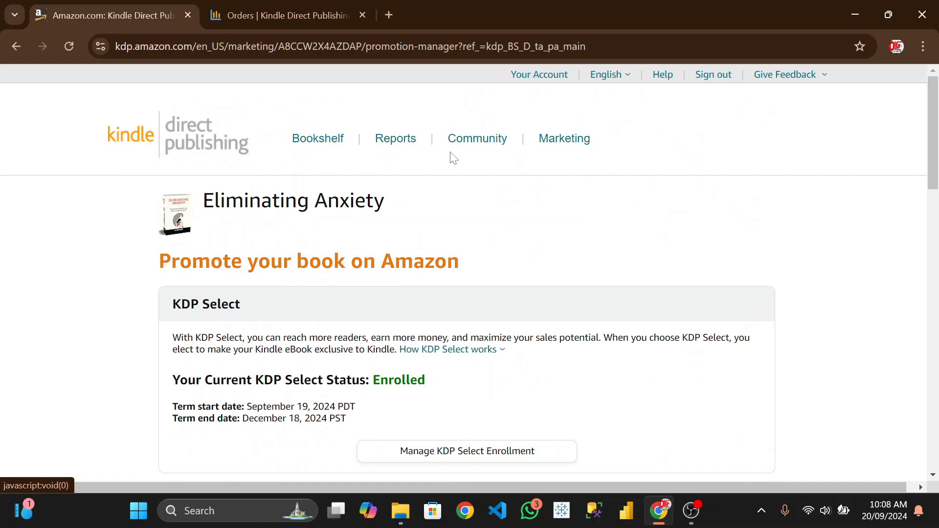
Return to the Bookshelf to look through the listed titles, and briefly check the Orders report
left_click(316, 147)
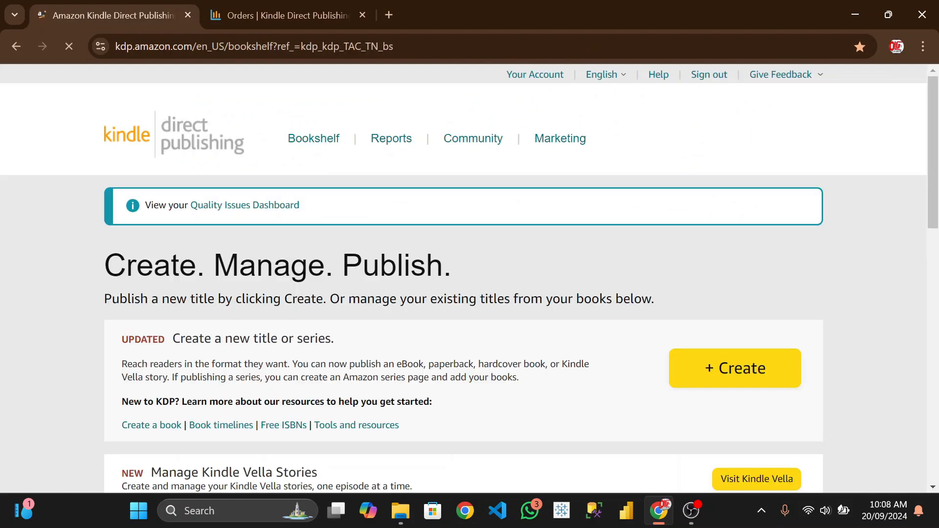
scroll(367, 244, "down", 20)
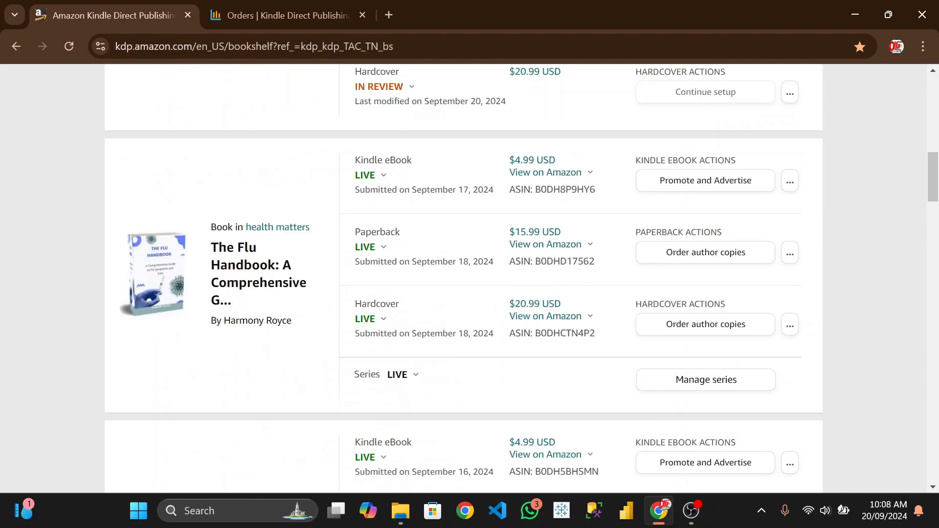
scroll(384, 259, "down", 15)
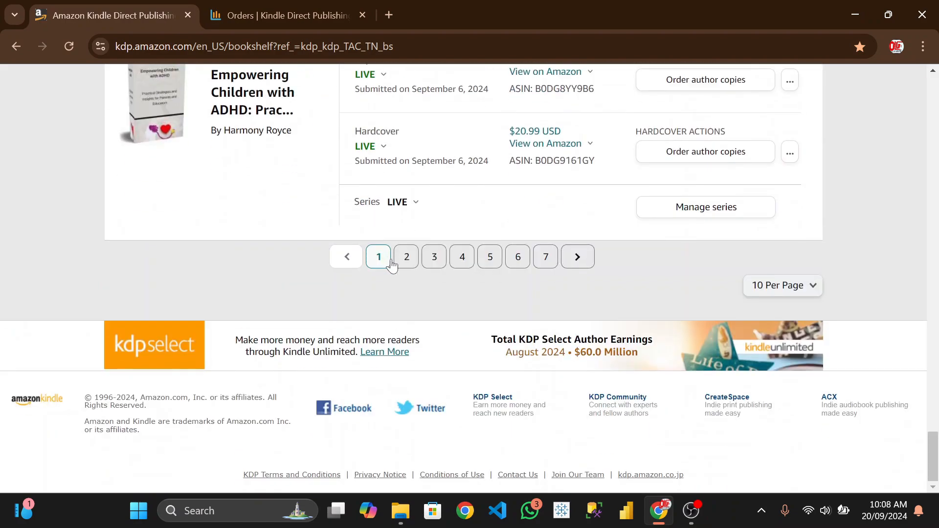
scroll(548, 264, "up", 15)
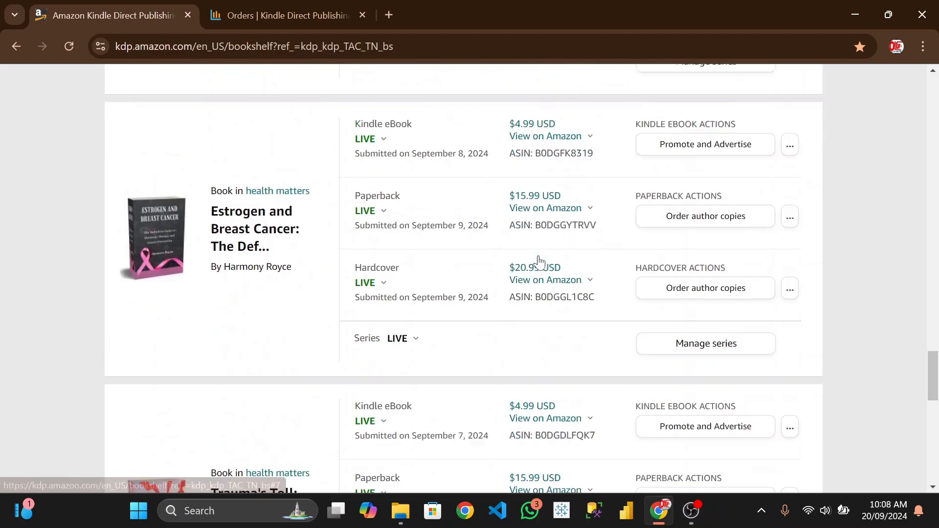
left_click(254, 14)
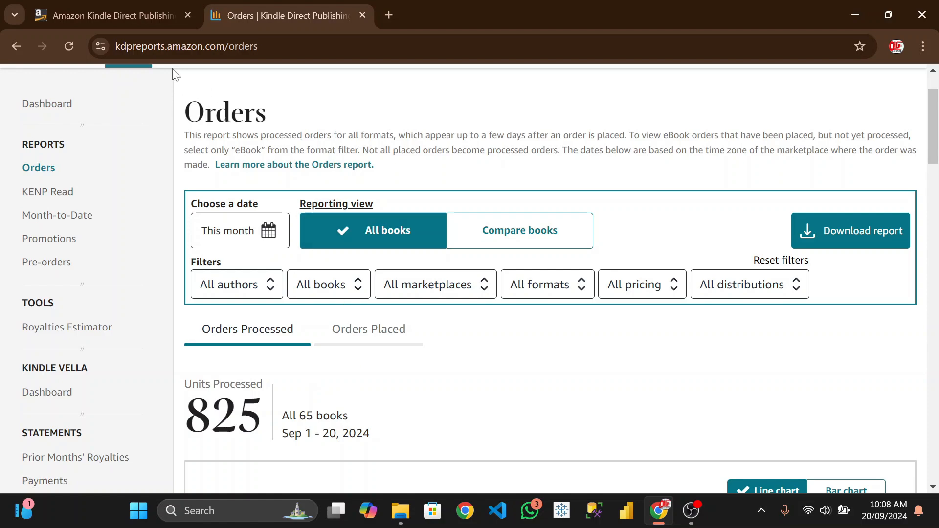
left_click(128, 7)
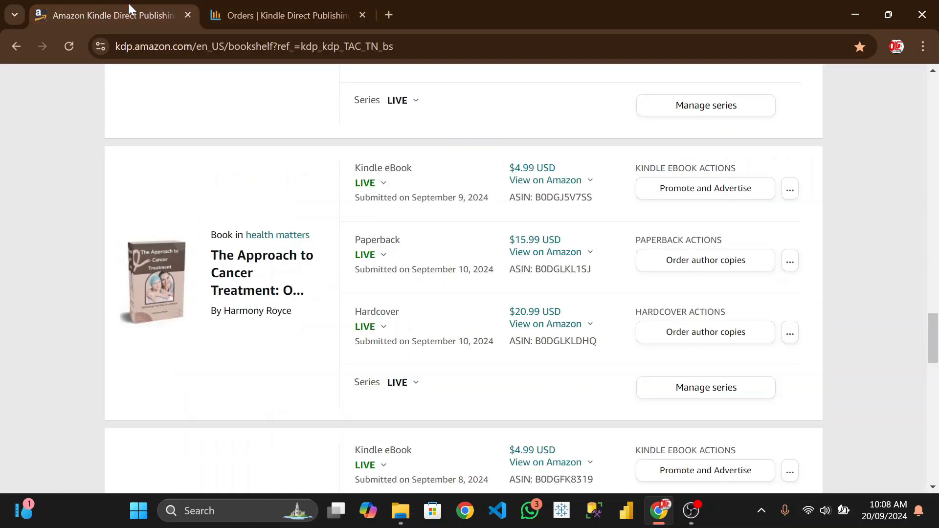
scroll(413, 211, "up", 20)
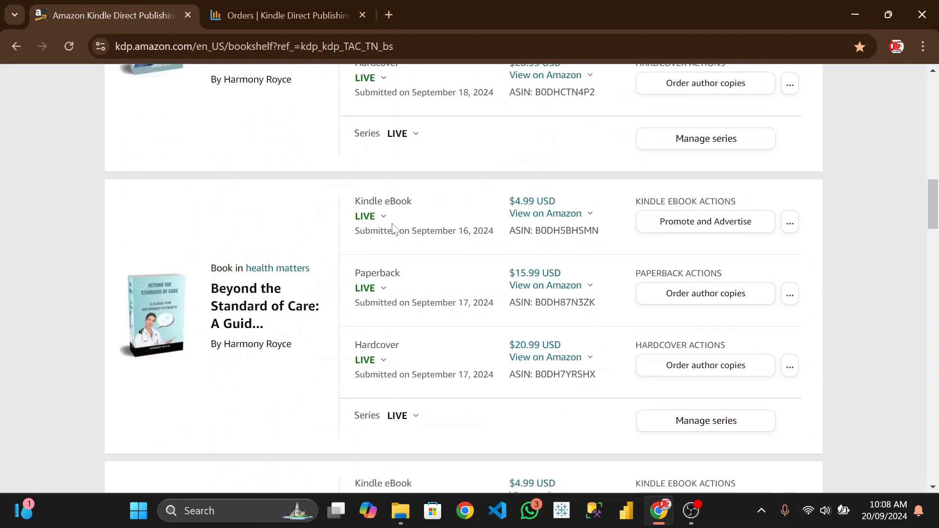
scroll(398, 227, "up", 5)
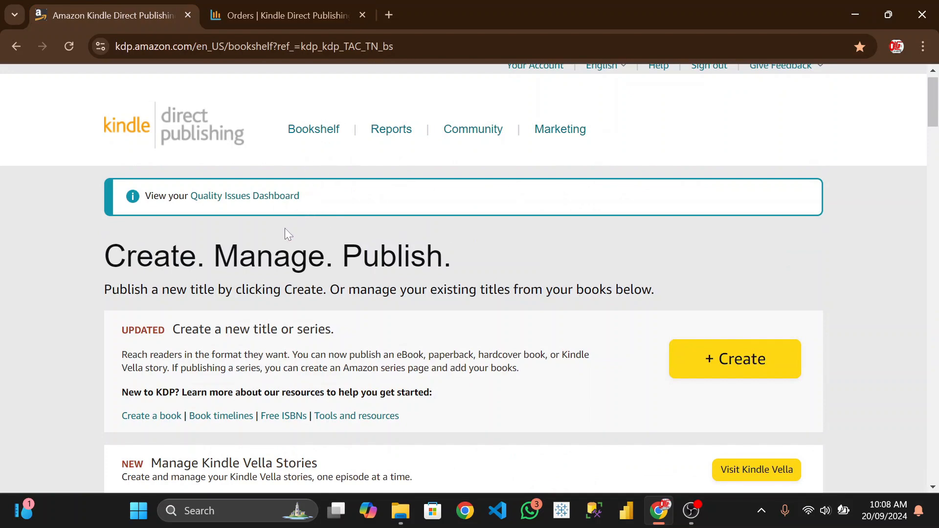
scroll(363, 219, "down", 3)
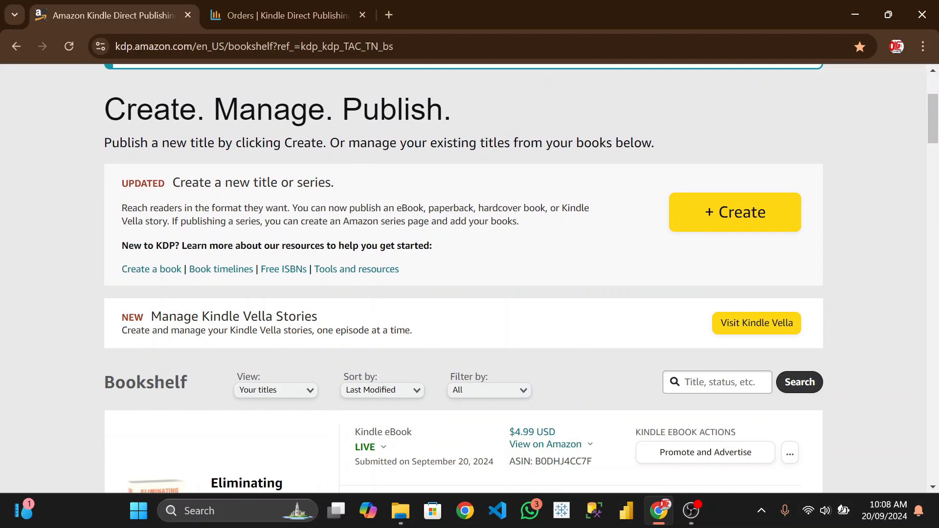
scroll(363, 234, "down", 3)
scroll(363, 233, "up", 6)
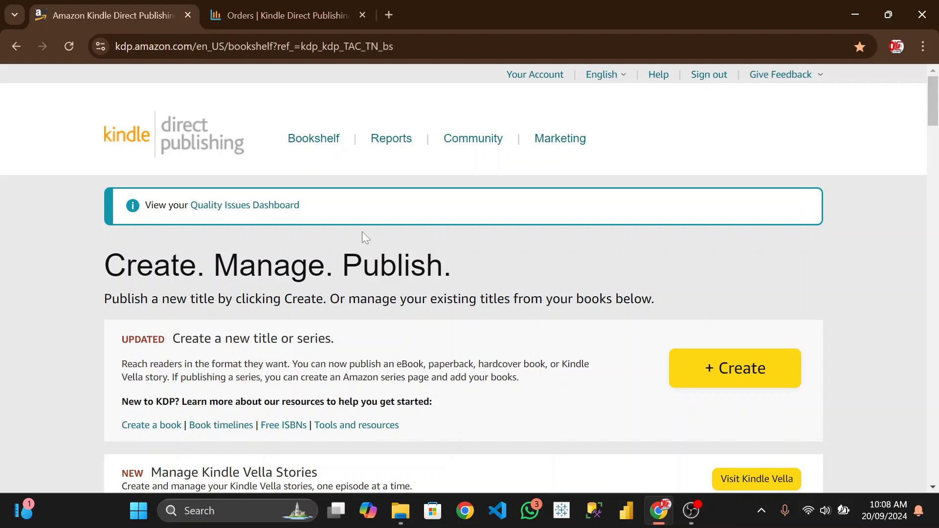
left_click(691, 510)
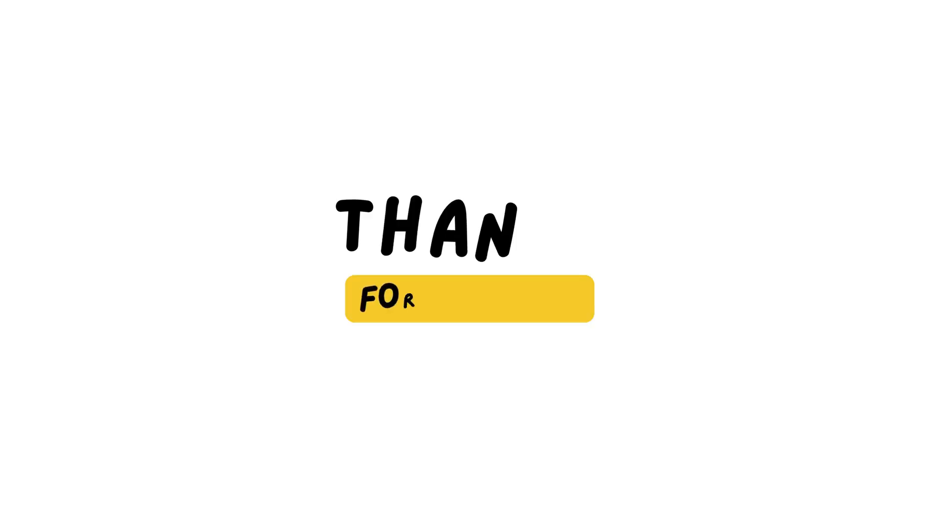